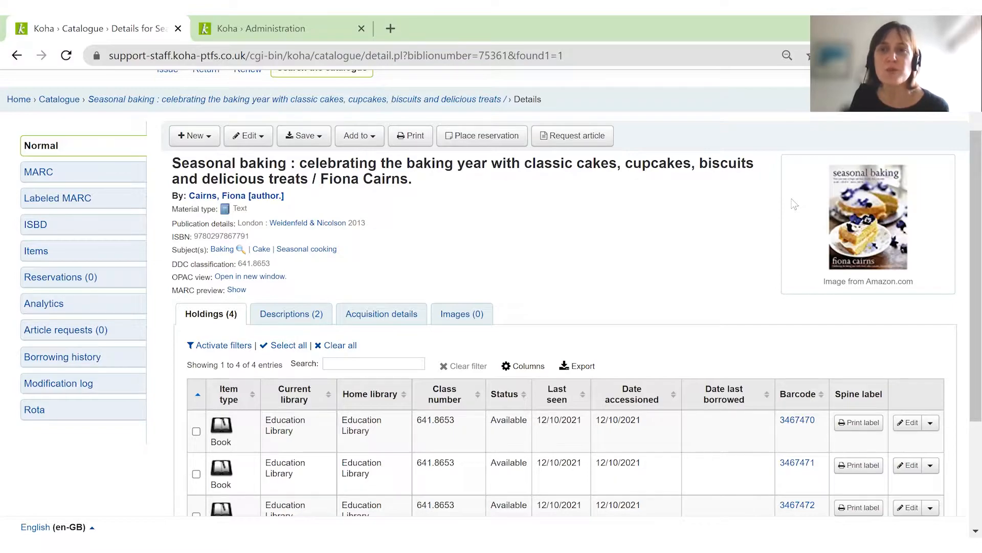
Hide the Date last borrowed and Date accessioned columns in the Seasonal baking record's holdings table.
scroll(677, 336, down, 2)
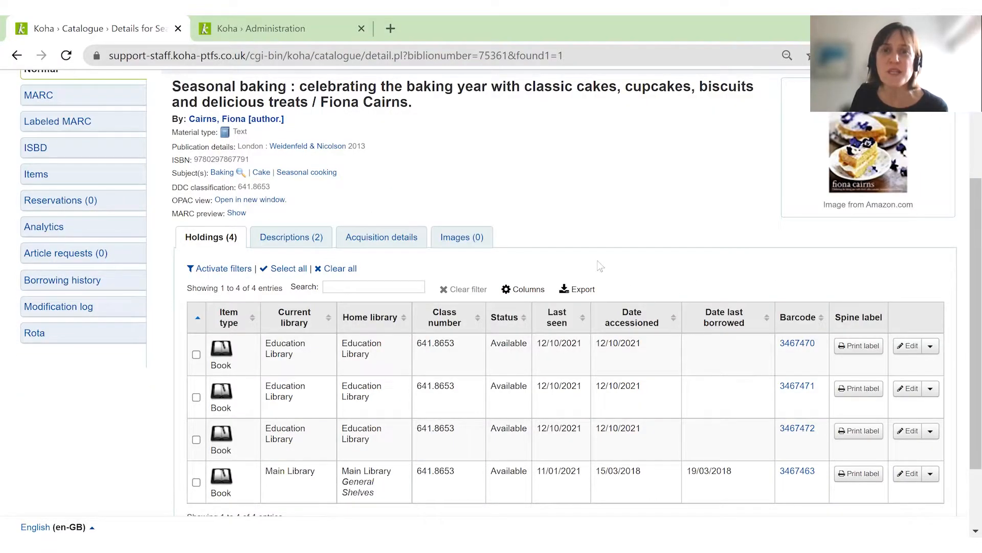
click(526, 292)
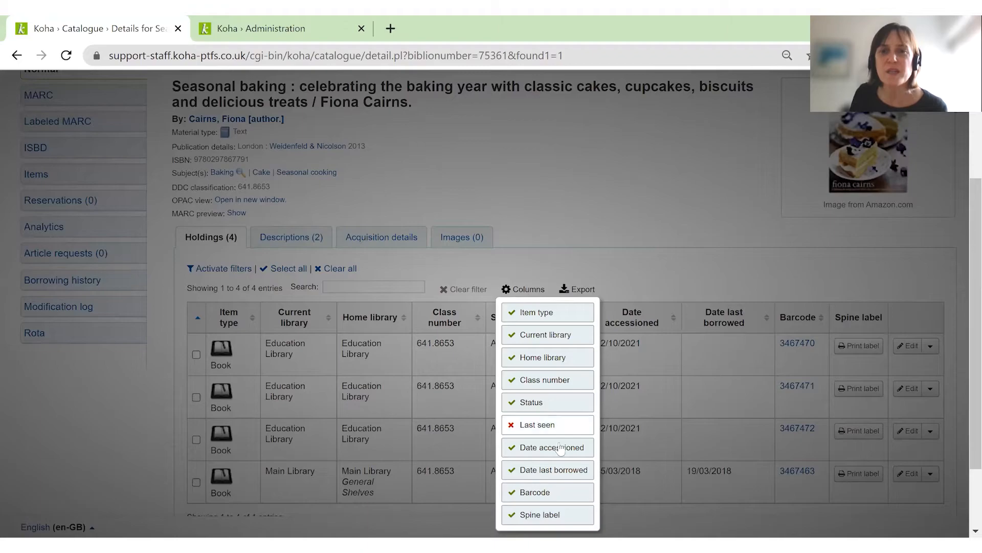
click(545, 472)
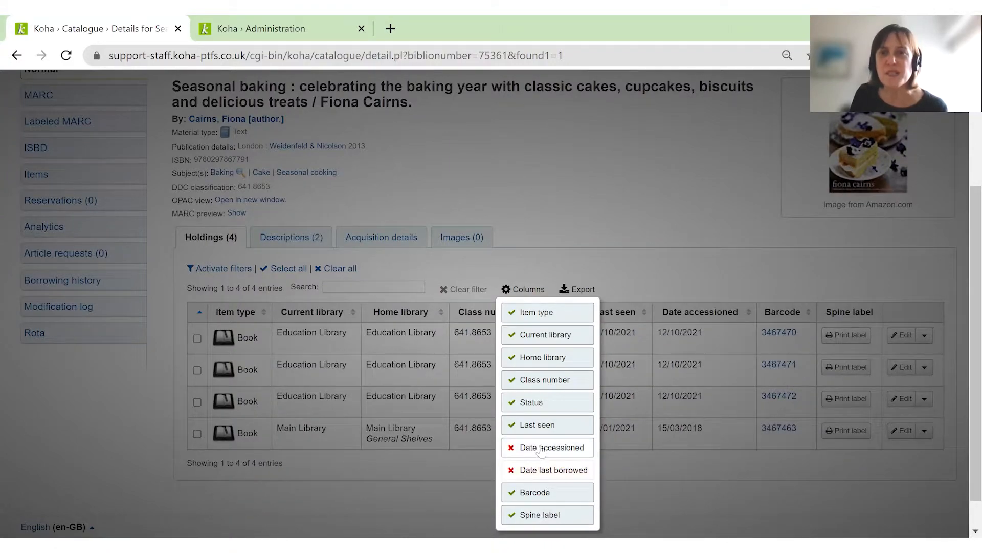
click(541, 452)
click(692, 230)
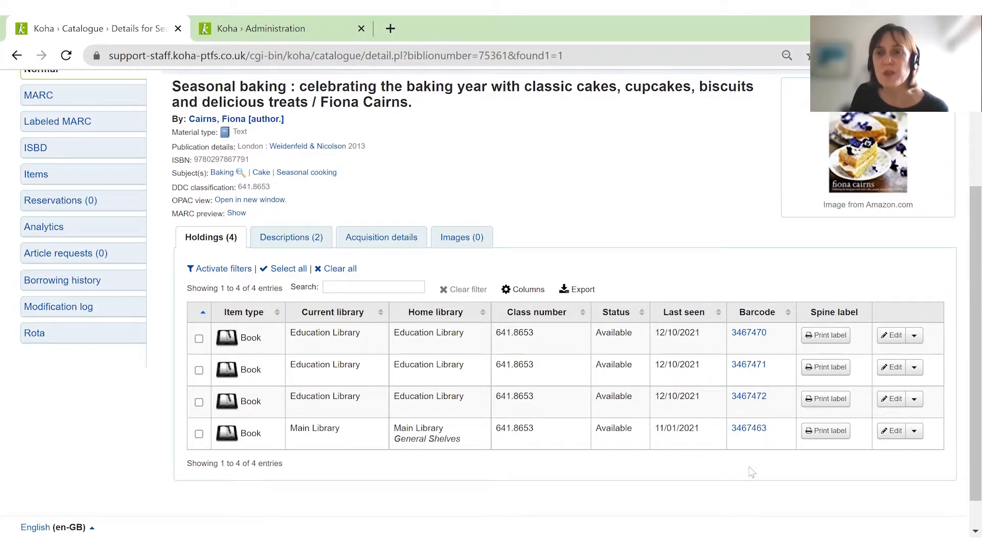
scroll(749, 466, up, 3)
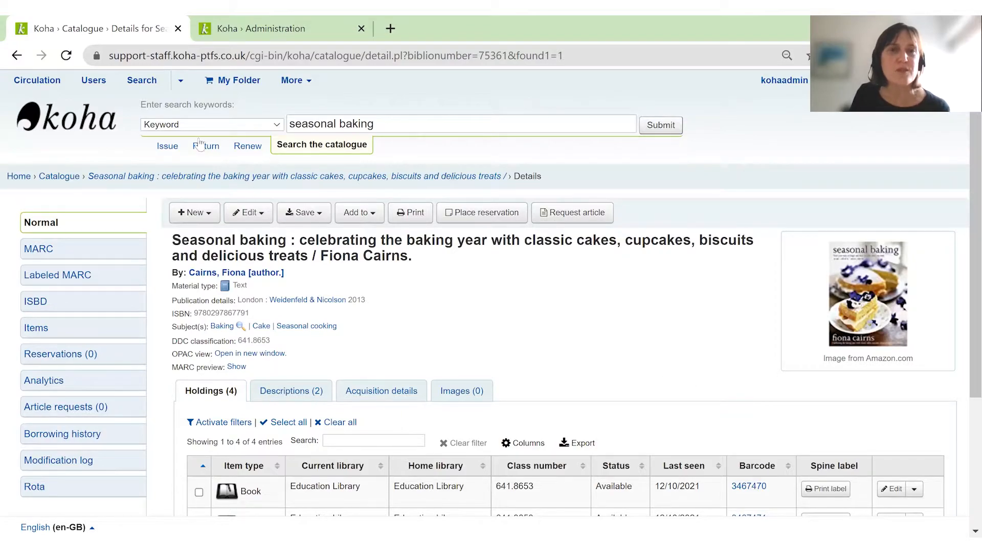
Switch to the Koha administration page and open Table settings under Additional parameters.
click(274, 30)
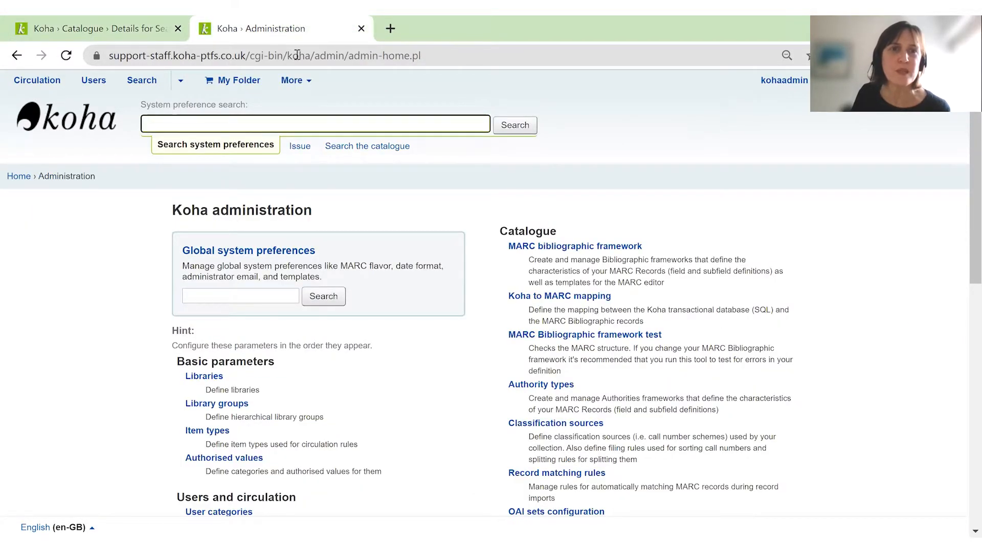
scroll(388, 265, down, 3)
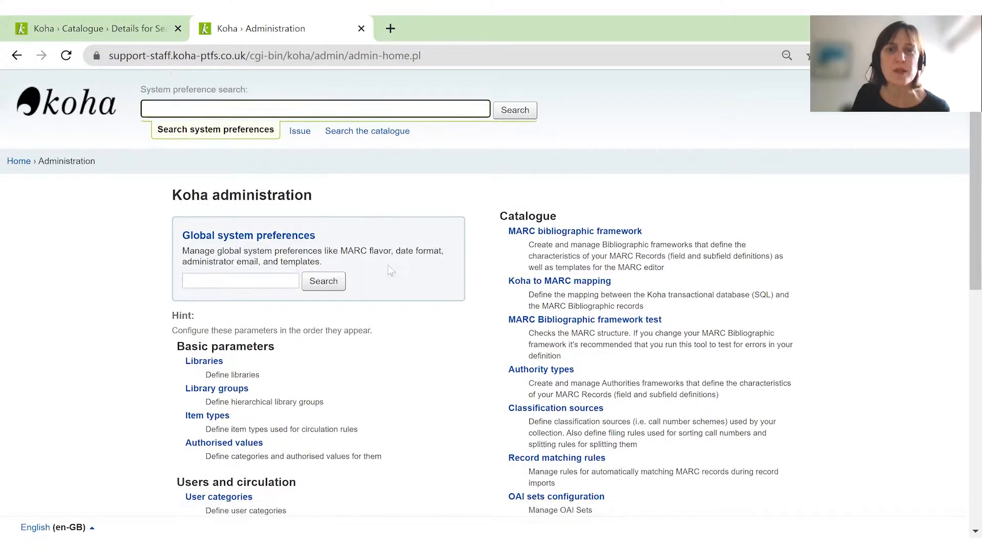
scroll(557, 335, down, 7)
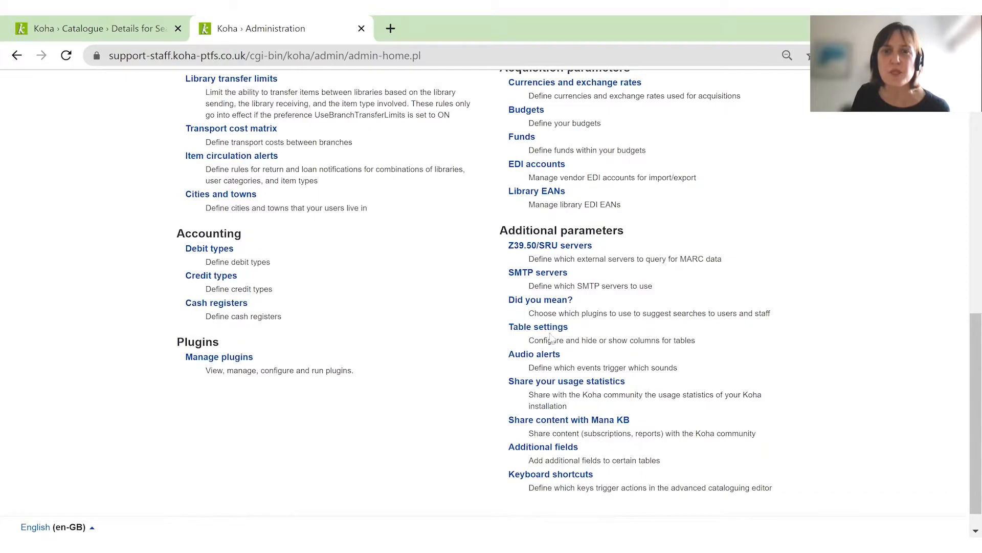
click(551, 333)
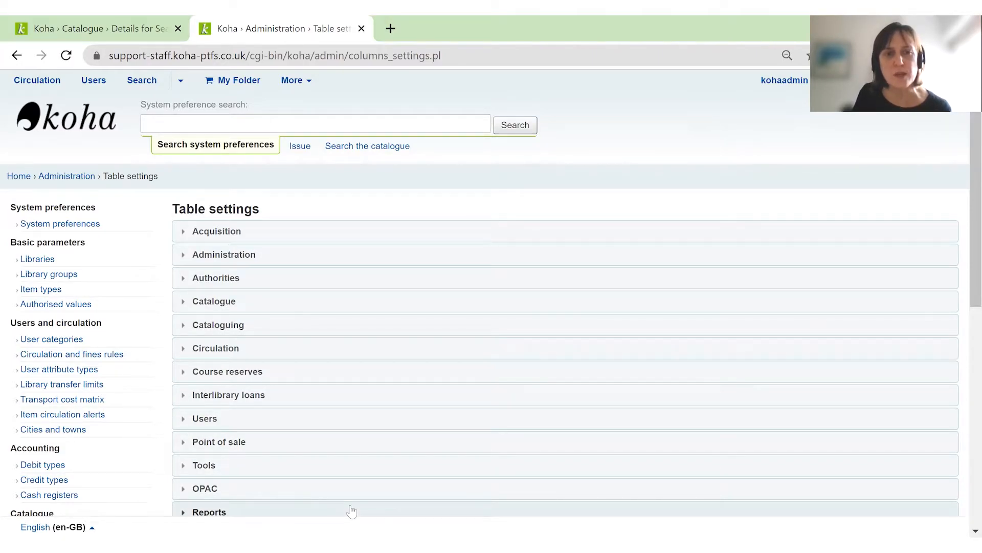
Revisit the catalogue record's details page, and expand the Catalogue section of the table settings.
click(83, 29)
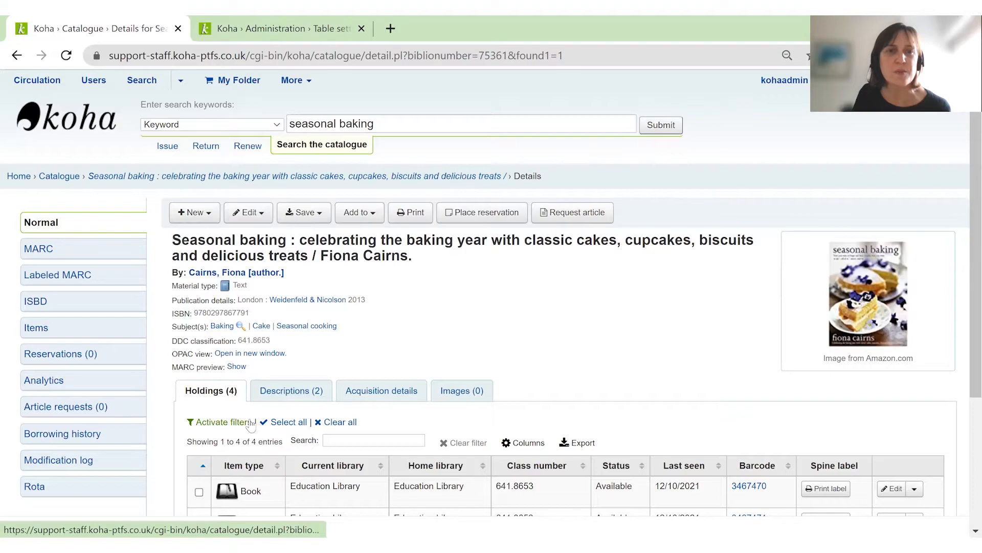
click(282, 32)
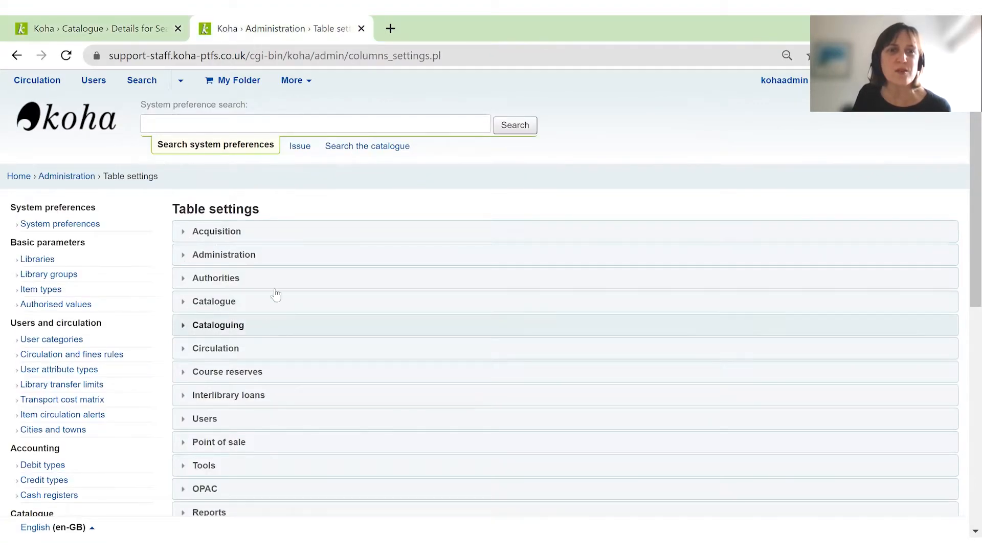
click(193, 303)
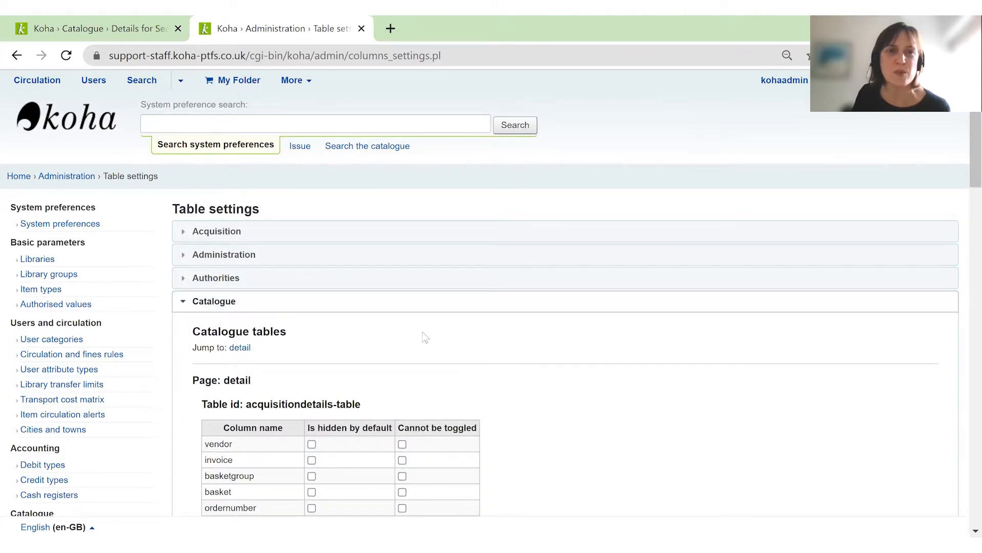
In holdings_table, hide holdings_spinelabel and holdings_dateaccessioned by default, set holdings_spinelabel to cannot be toggled, and save the settings.
scroll(442, 320, down, 2)
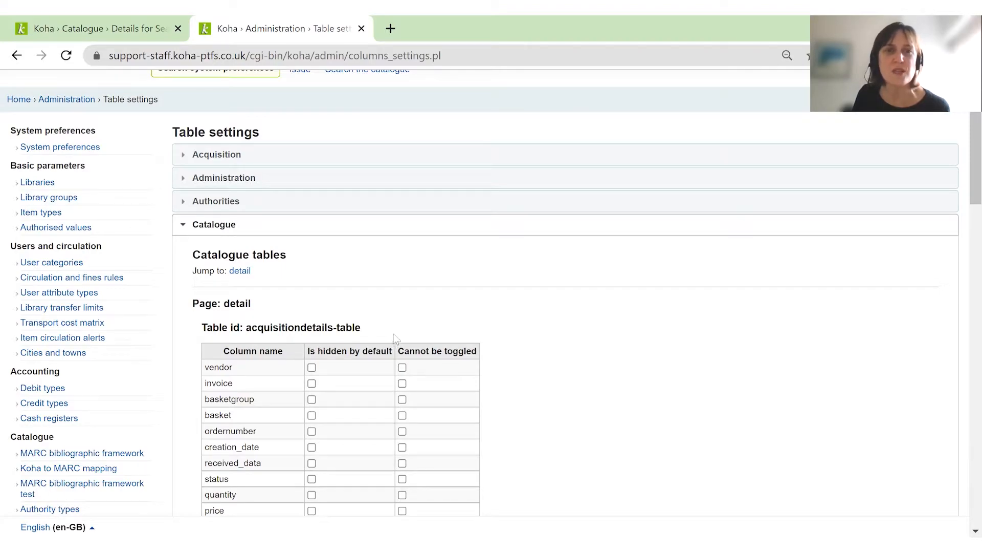
scroll(393, 334, down, 5)
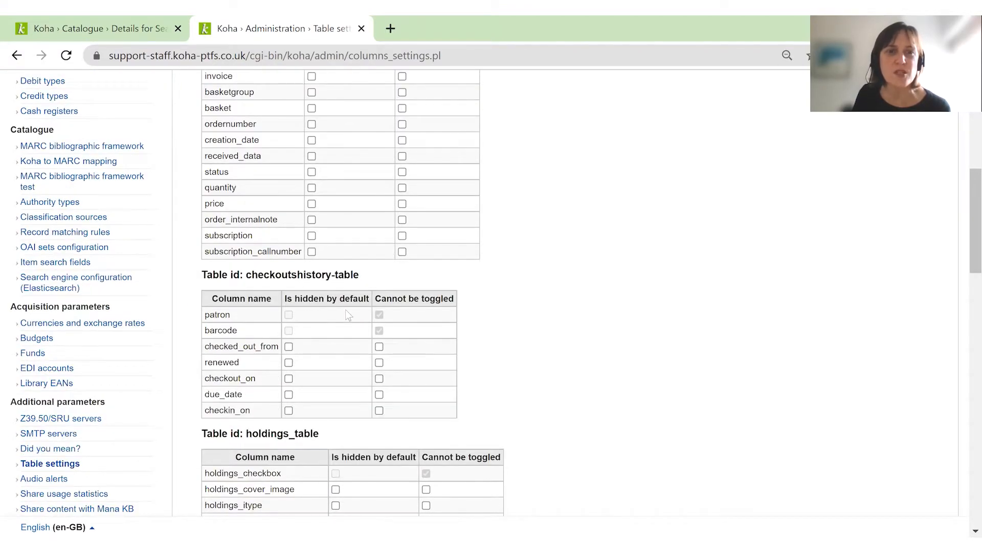
scroll(342, 300, down, 3)
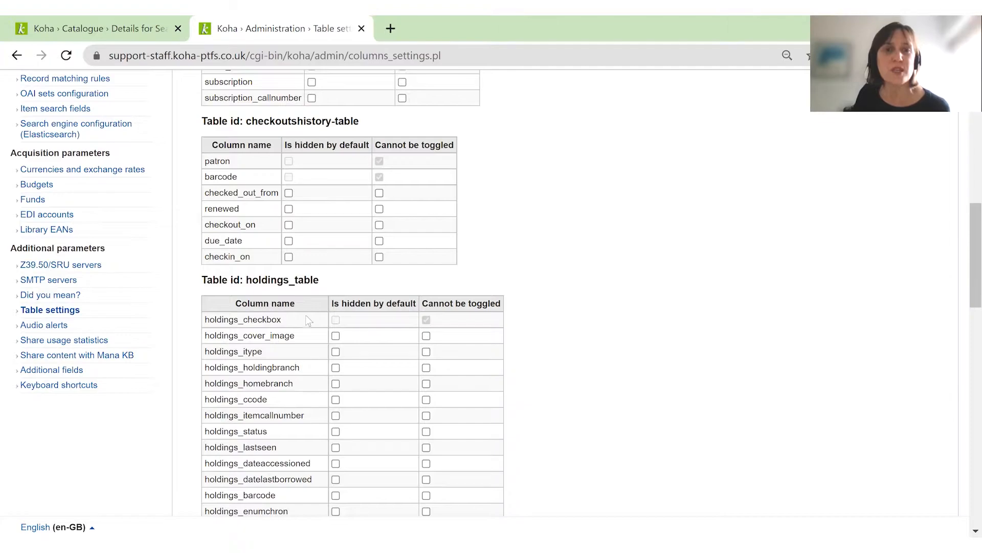
scroll(305, 315, down, 3)
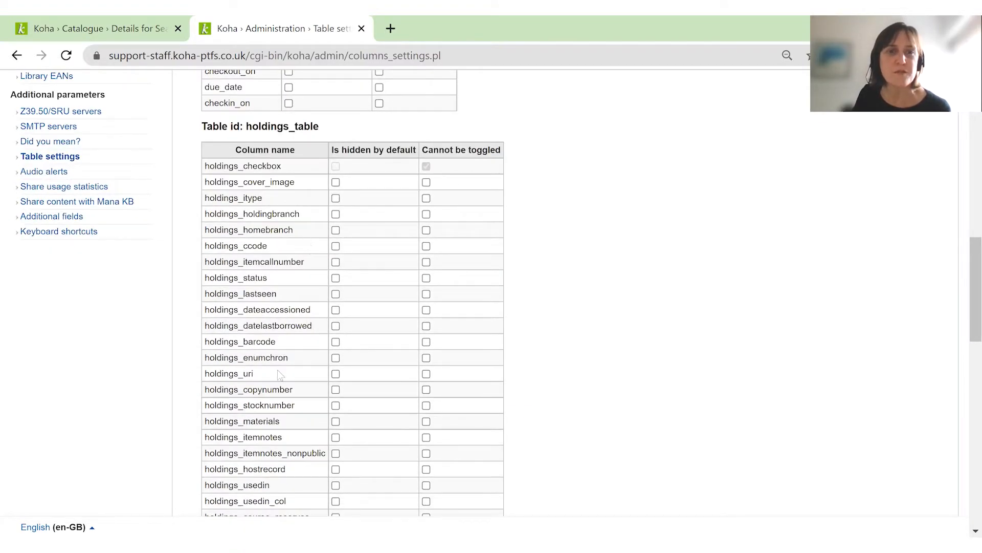
scroll(292, 422, down, 2)
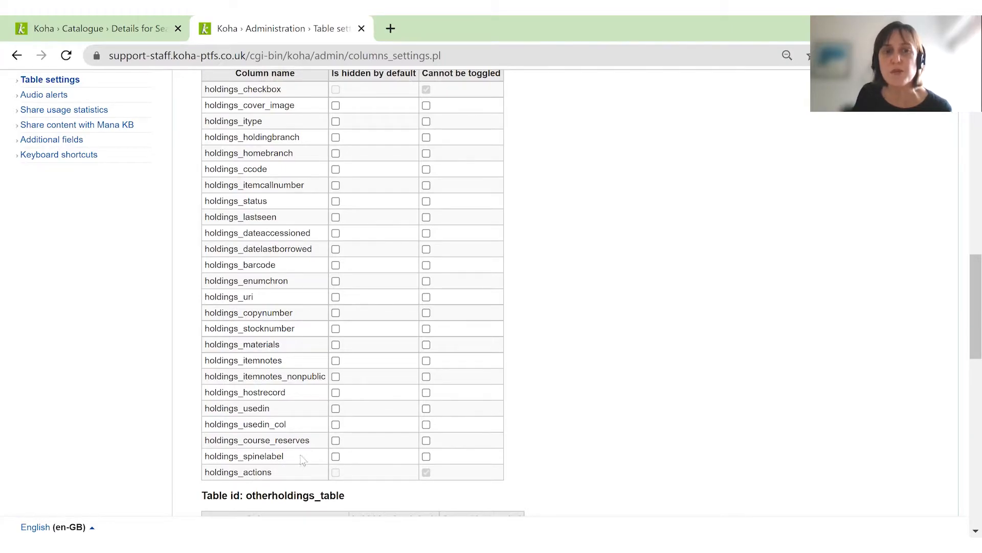
click(336, 457)
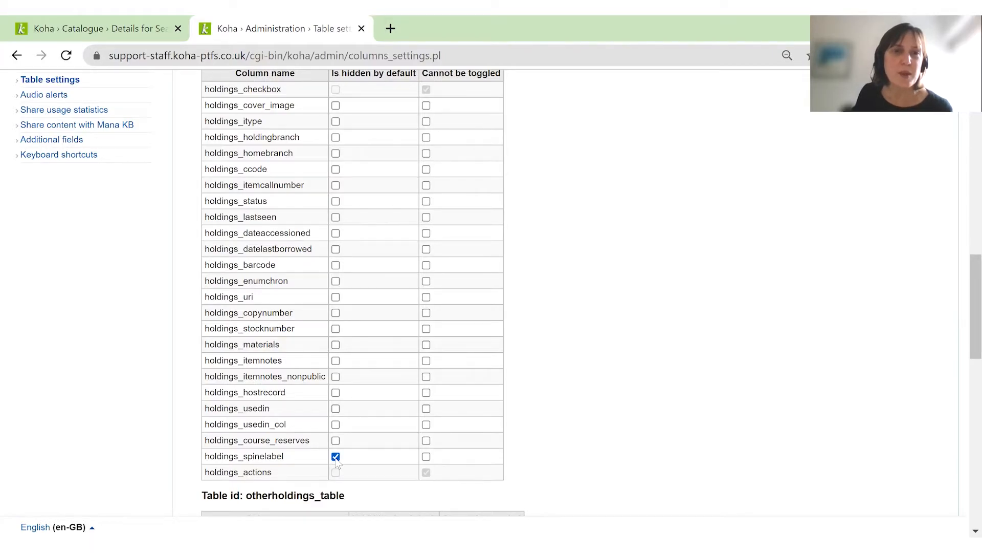
click(336, 233)
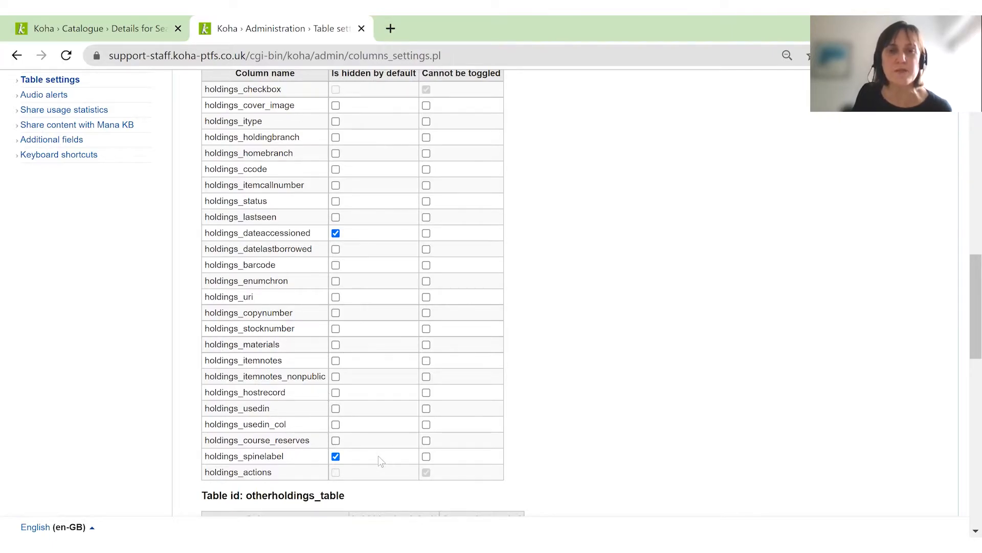
click(426, 457)
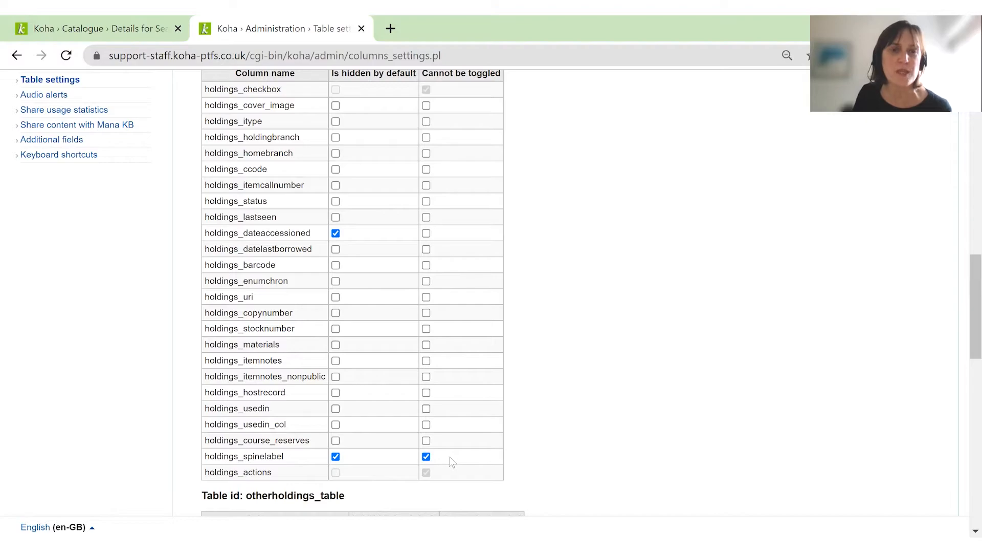
scroll(382, 443, down, 8)
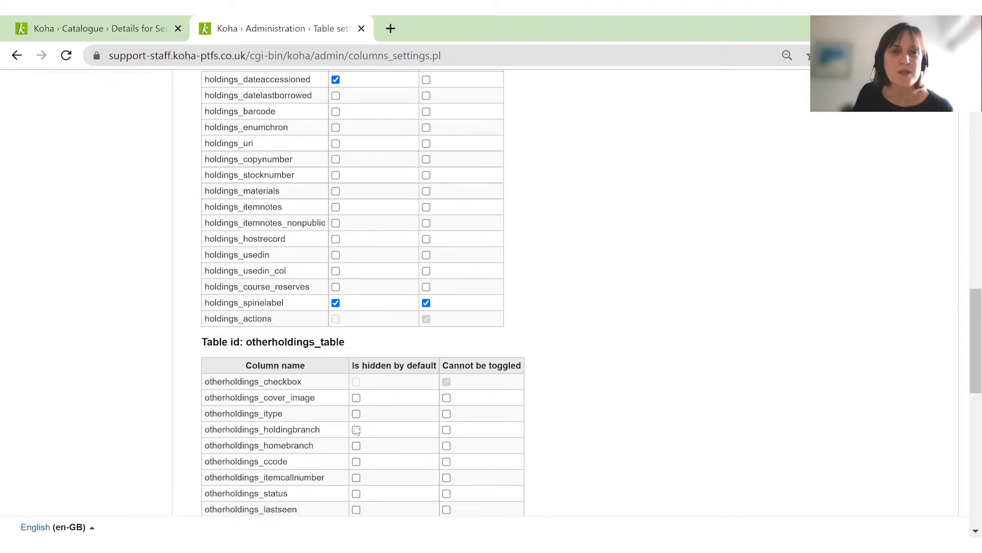
scroll(271, 476, down, 3)
click(220, 319)
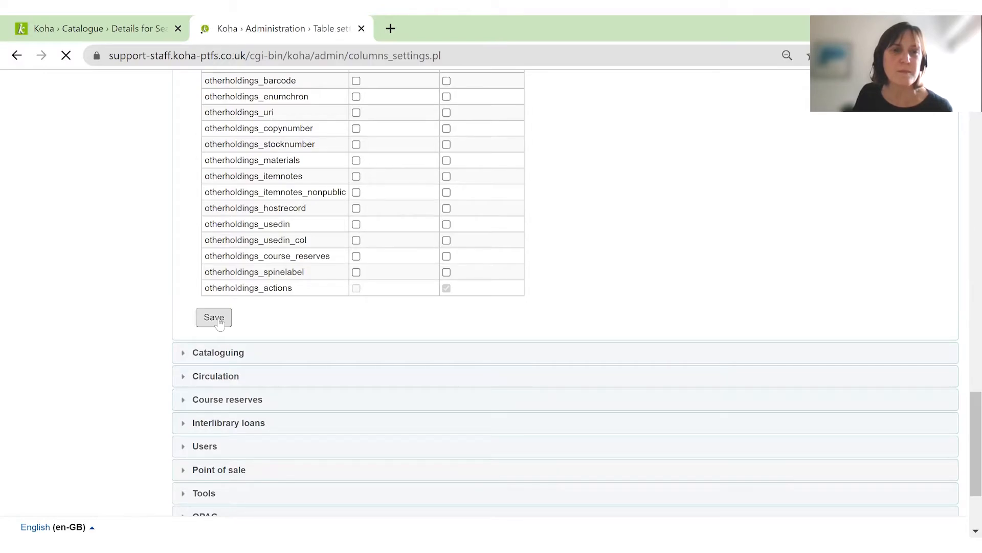
Reload the Seasonal baking record in the staff catalogue and check the columns of its holdings table.
click(92, 28)
key(F5)
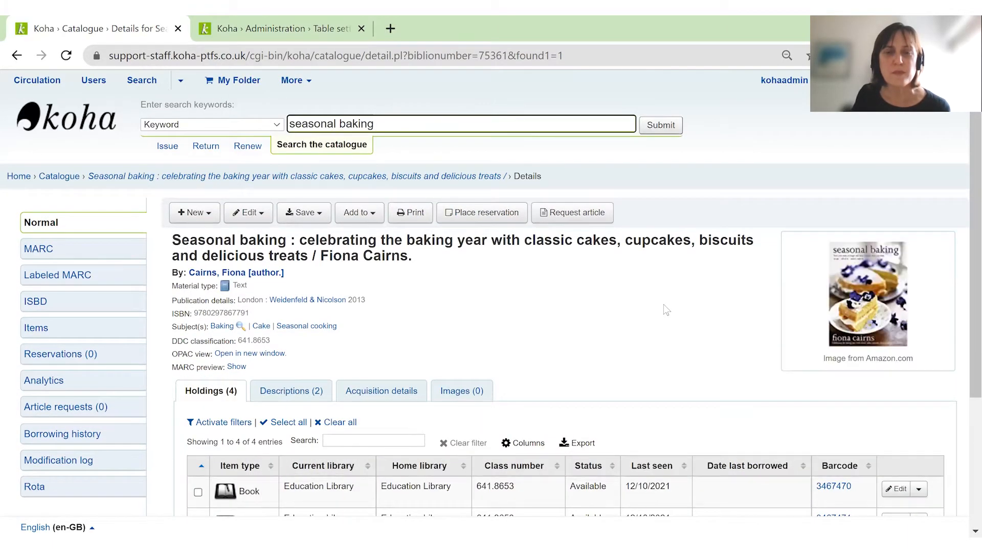
scroll(665, 307, down, 3)
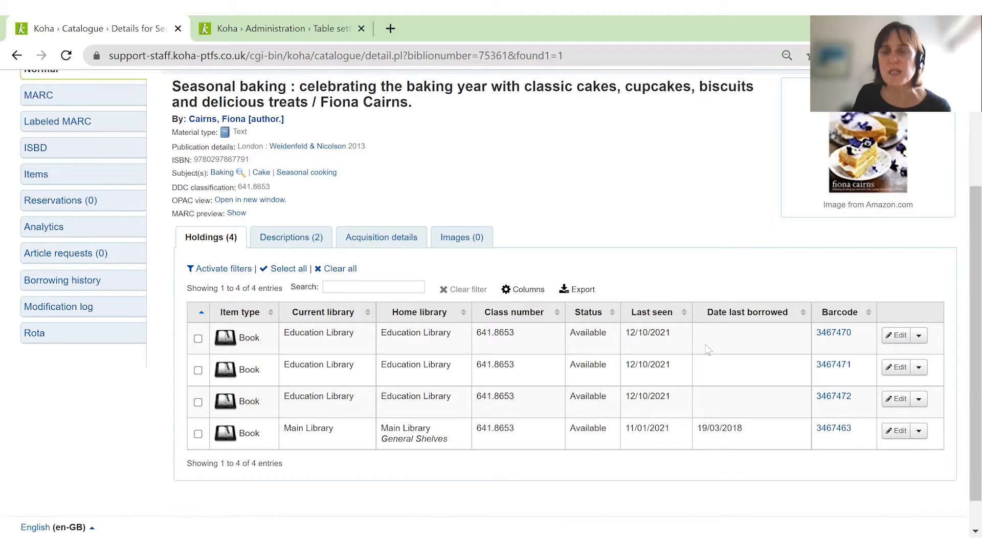
Toggle the Date accessioned column on and back off in the record's holdings table.
click(525, 292)
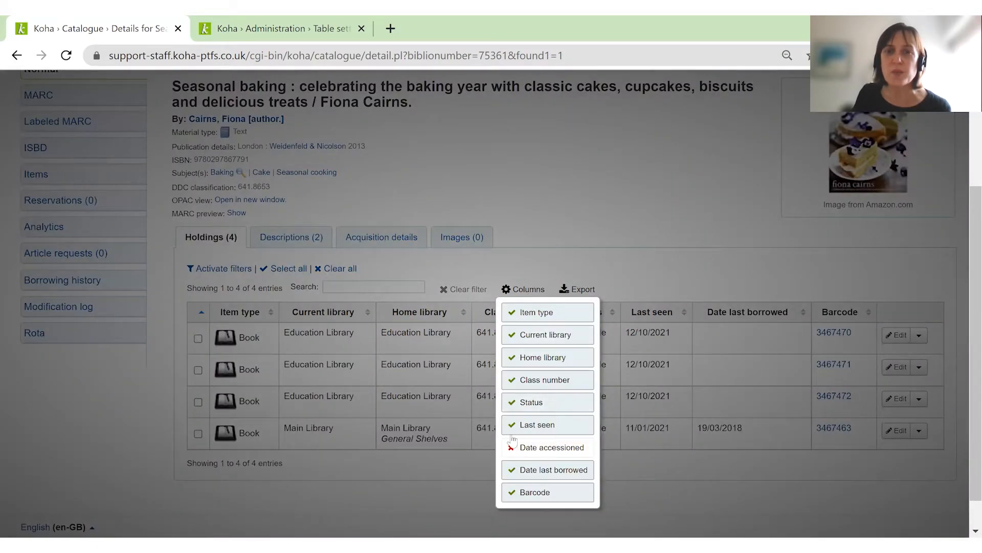
click(533, 454)
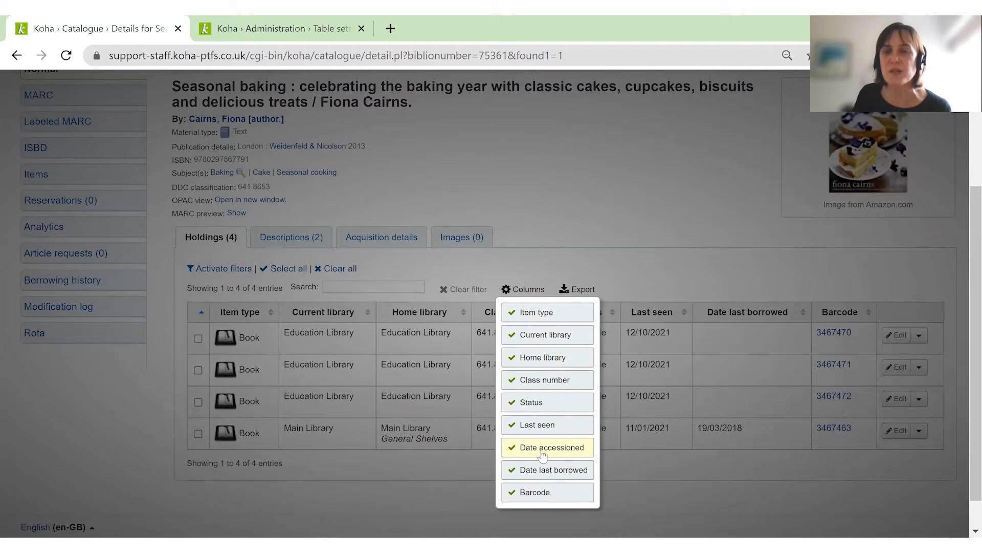
click(543, 453)
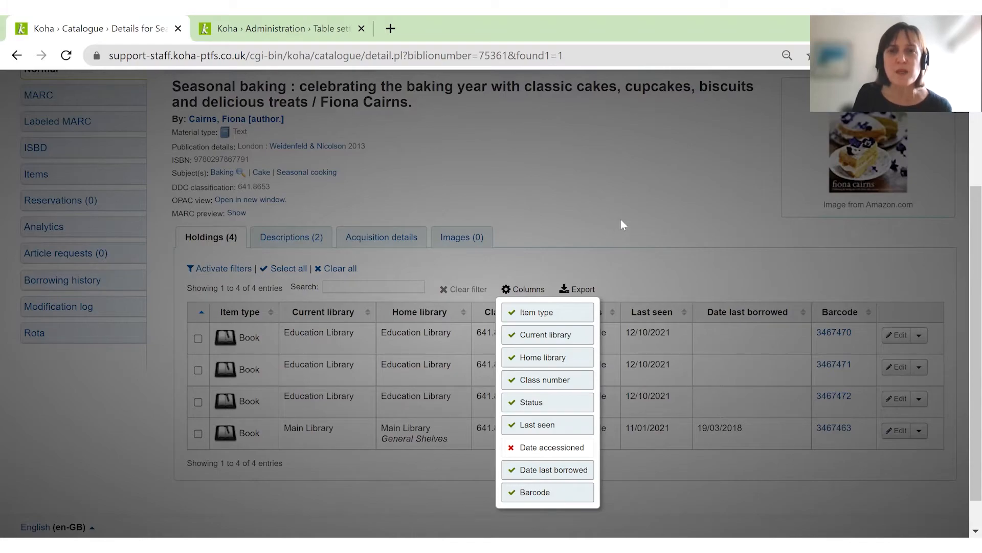
click(615, 242)
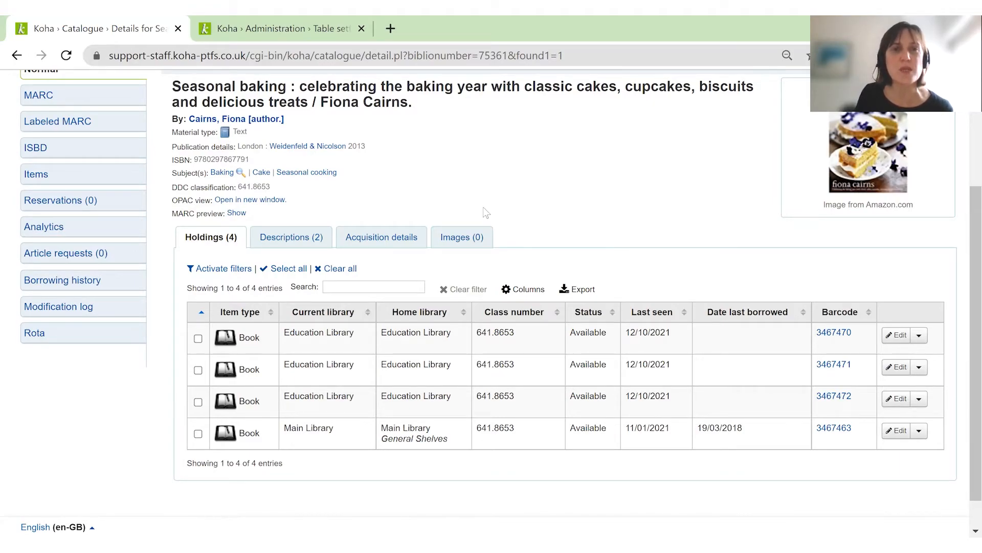
Open the record's OPAC view in a new window and examine the columns of its holdings table.
click(267, 202)
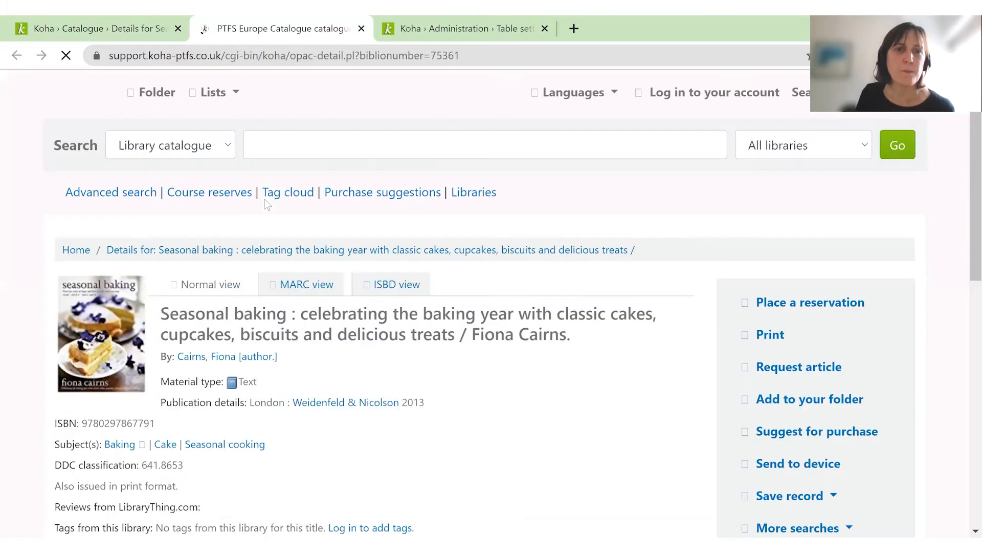
scroll(565, 335, down, 5)
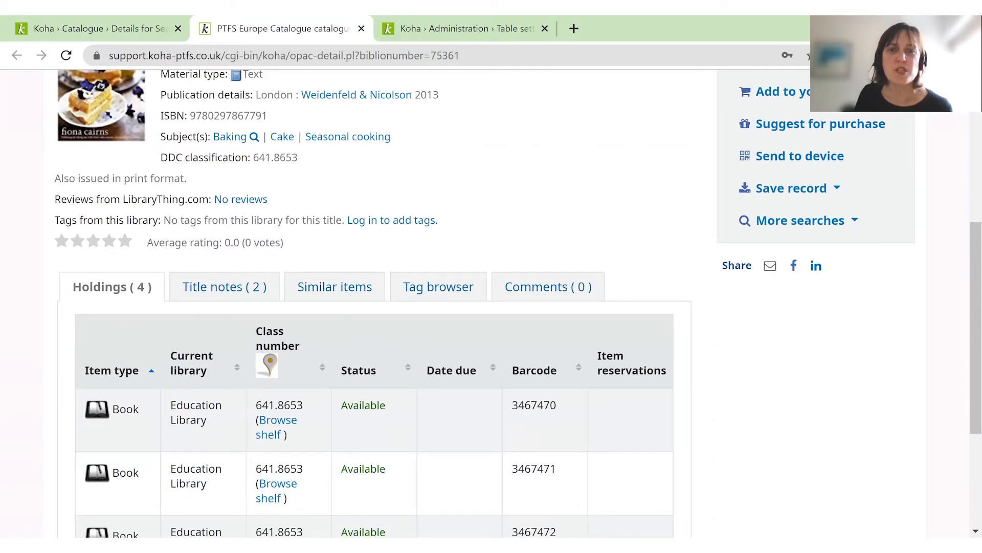
scroll(756, 406, down, 1)
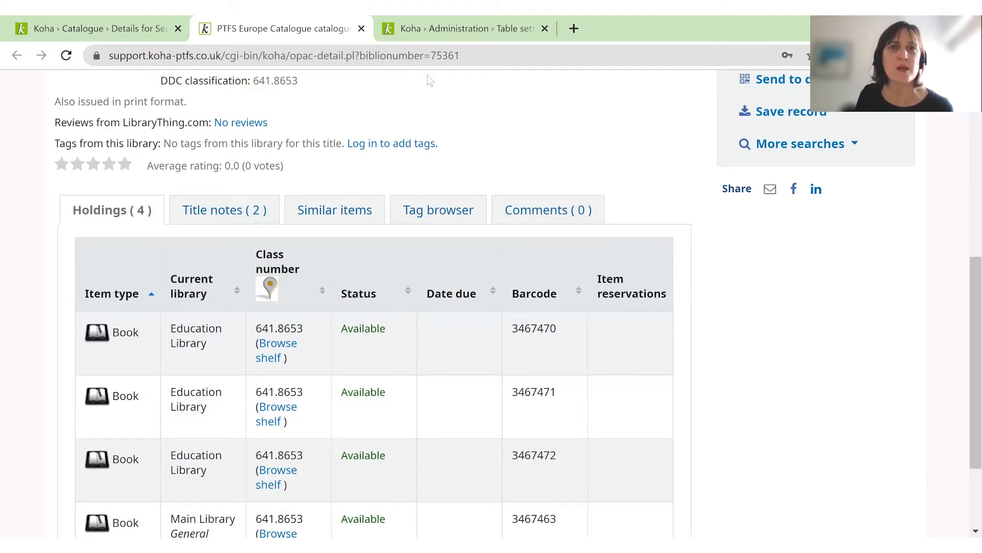
Return to Table settings, collapse the Catalogue section and expand the OPAC section.
click(463, 32)
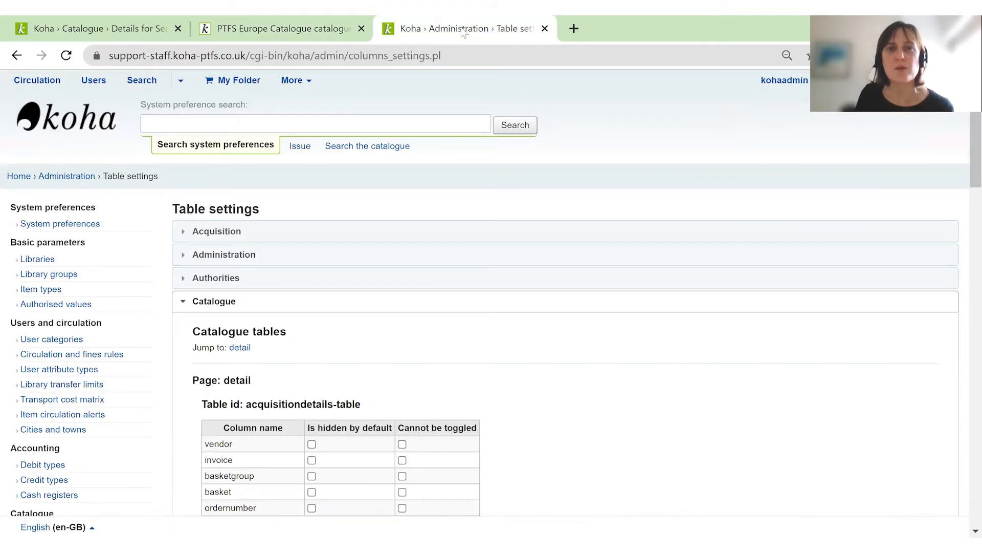
click(184, 306)
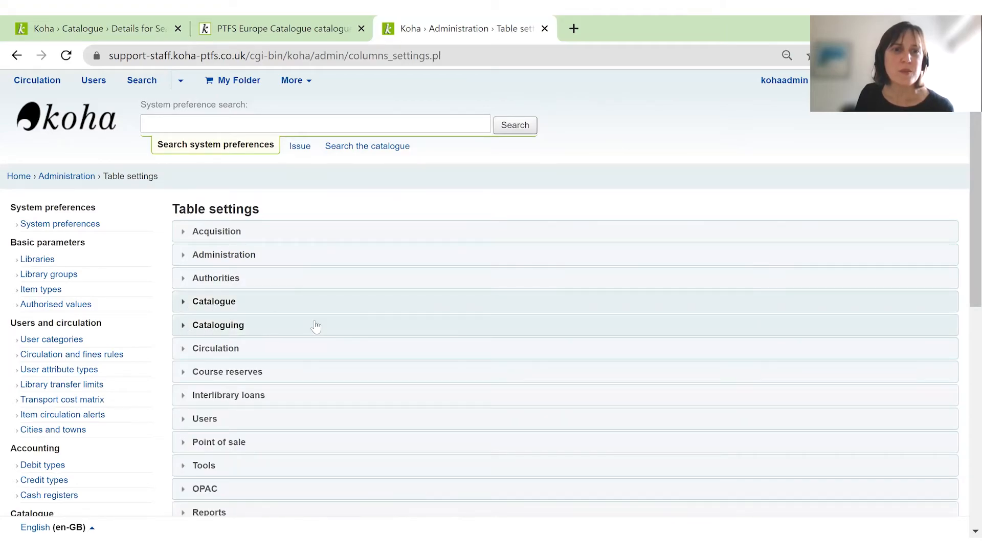
scroll(300, 327, down, 2)
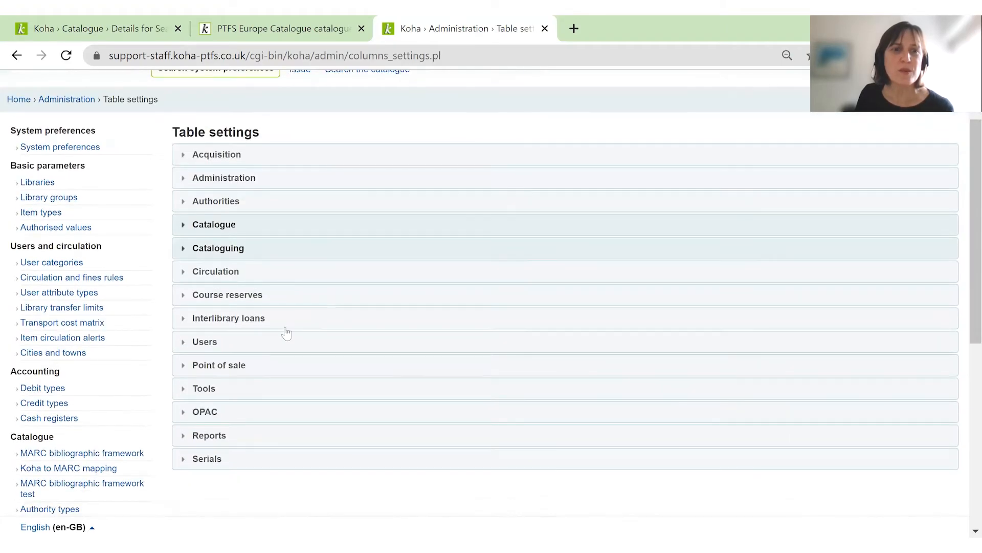
click(210, 415)
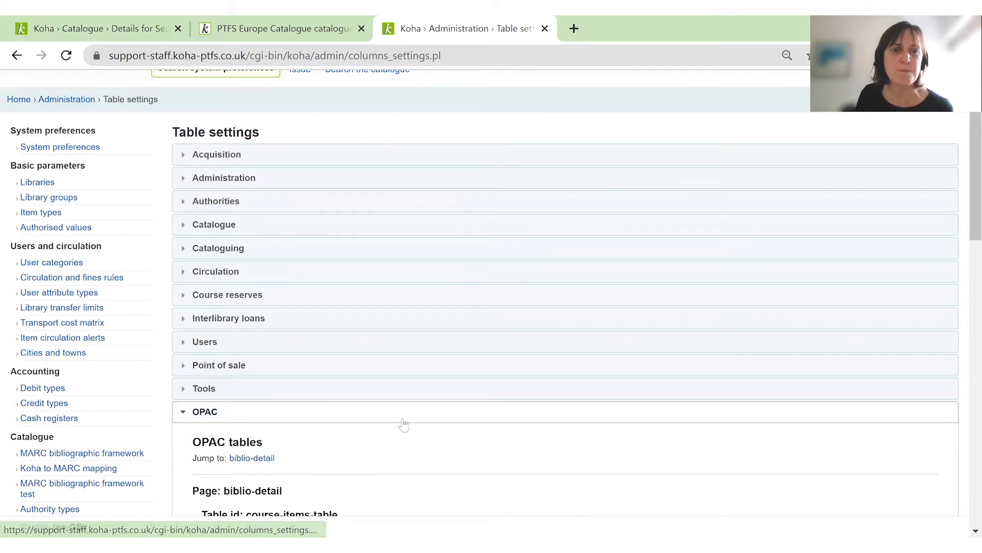
Find the holdingst table in the OPAC table settings and compare its columns with the record's OPAC holdings table.
scroll(409, 369, down, 4)
scroll(434, 280, down, 8)
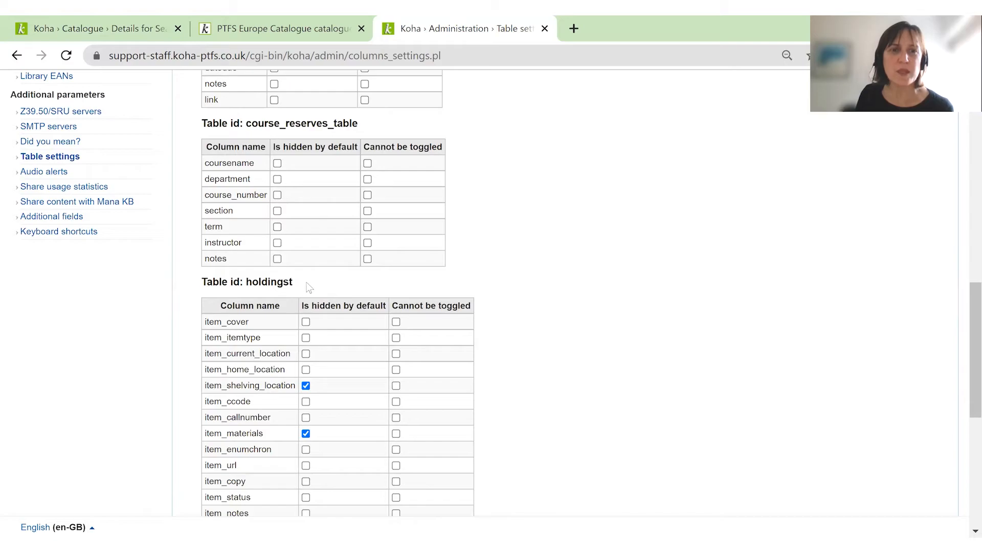
scroll(329, 284, down, 2)
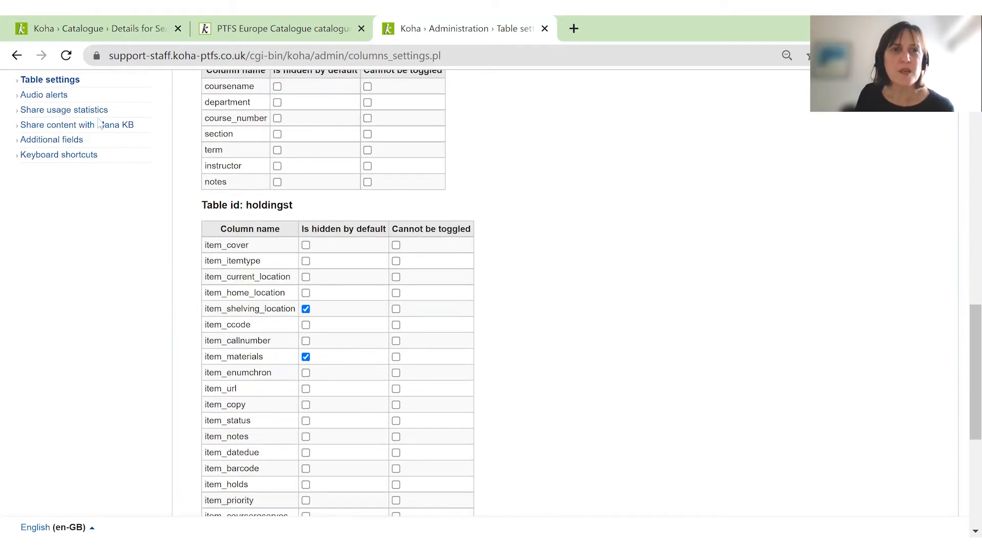
click(244, 32)
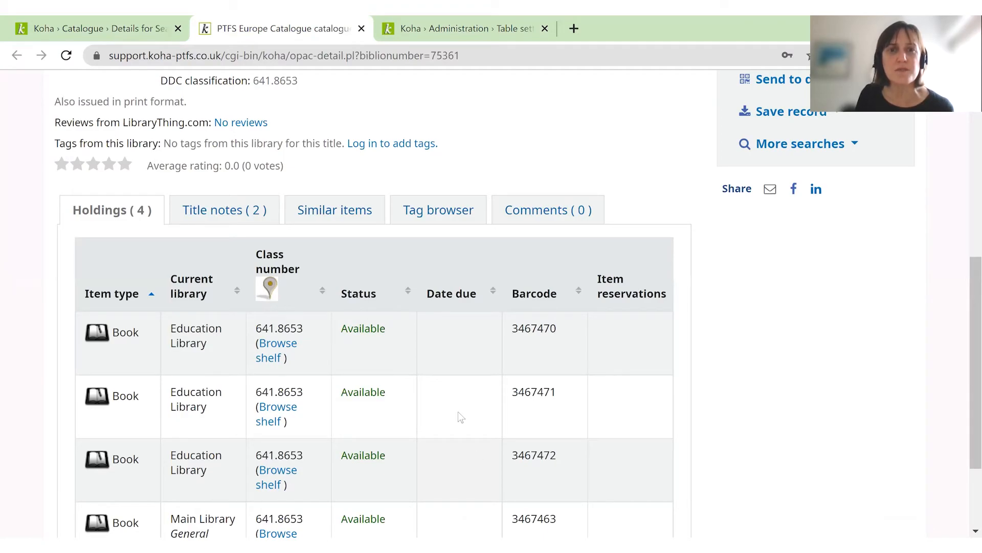
click(442, 34)
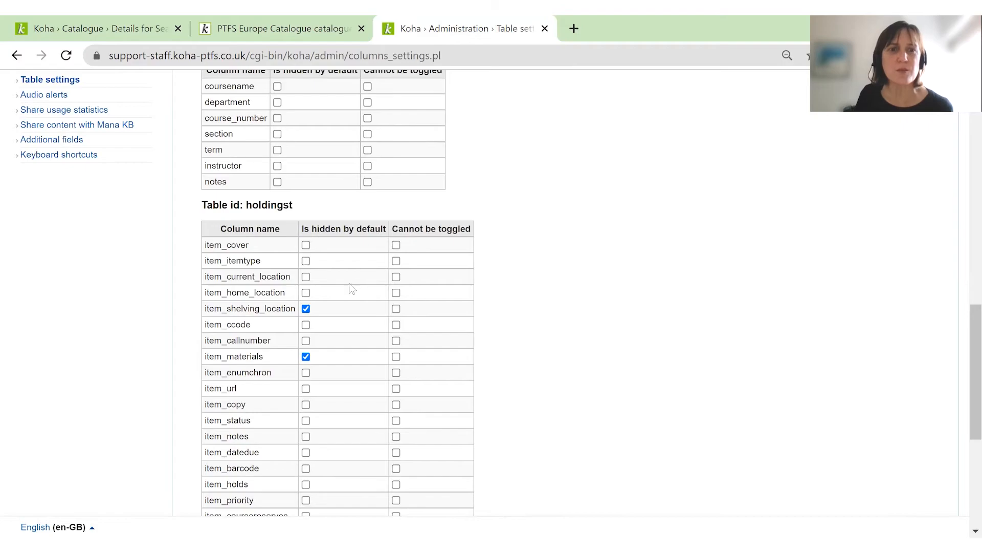
Set item_datedue in the OPAC holdingst table to hidden by default and not toggleable, and save the table settings.
click(306, 452)
click(396, 453)
scroll(343, 457, down, 2)
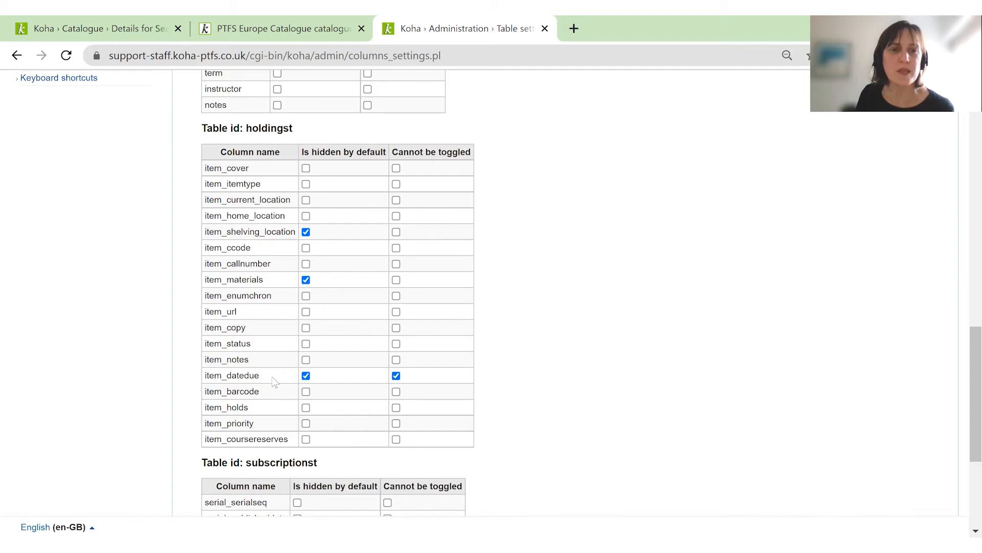
scroll(272, 376, down, 5)
click(215, 378)
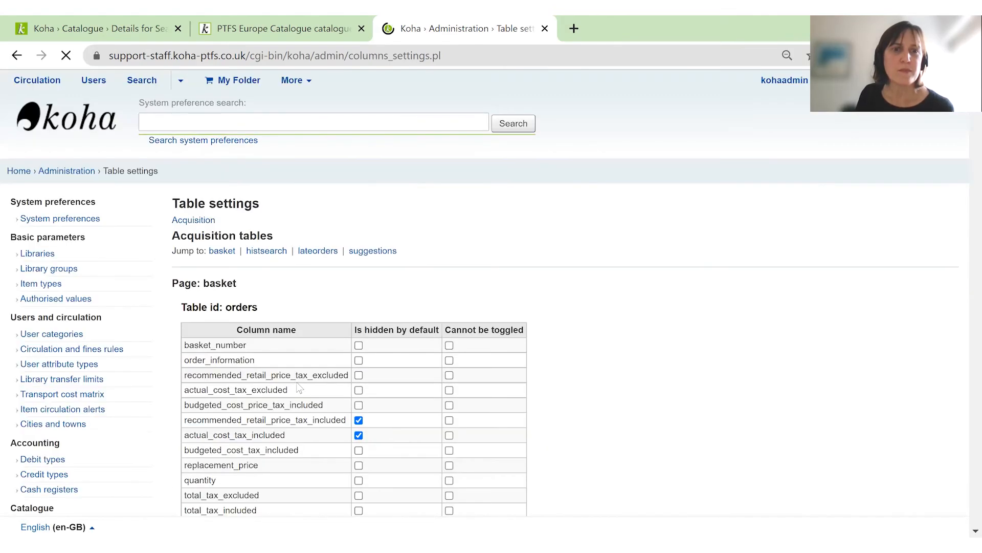
Reload the record's OPAC page to check the columns of its holdings table.
click(277, 29)
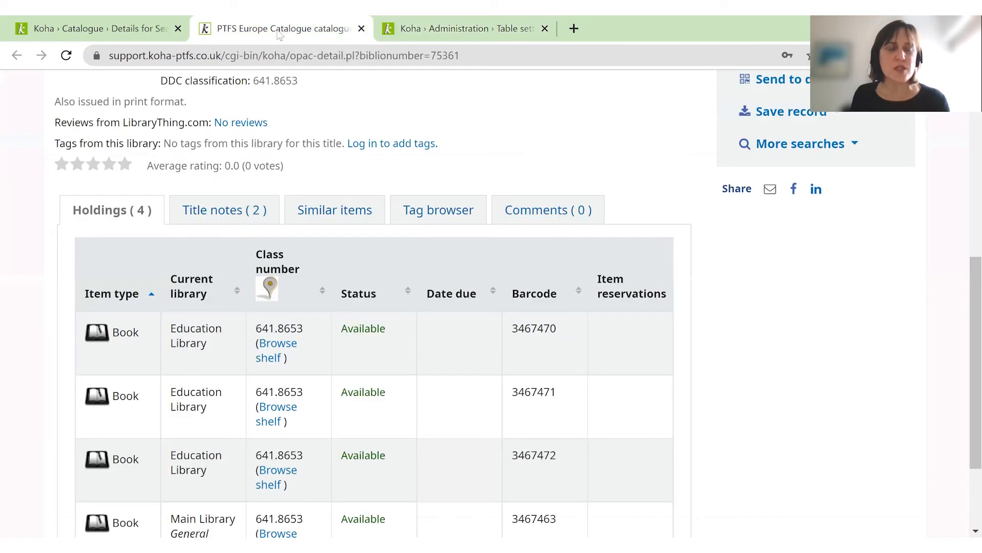
key(F5)
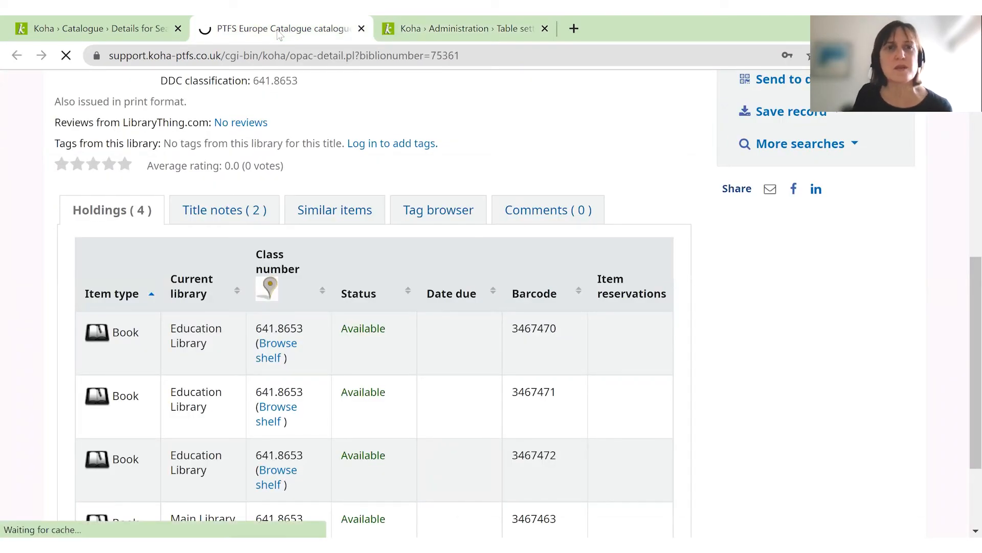